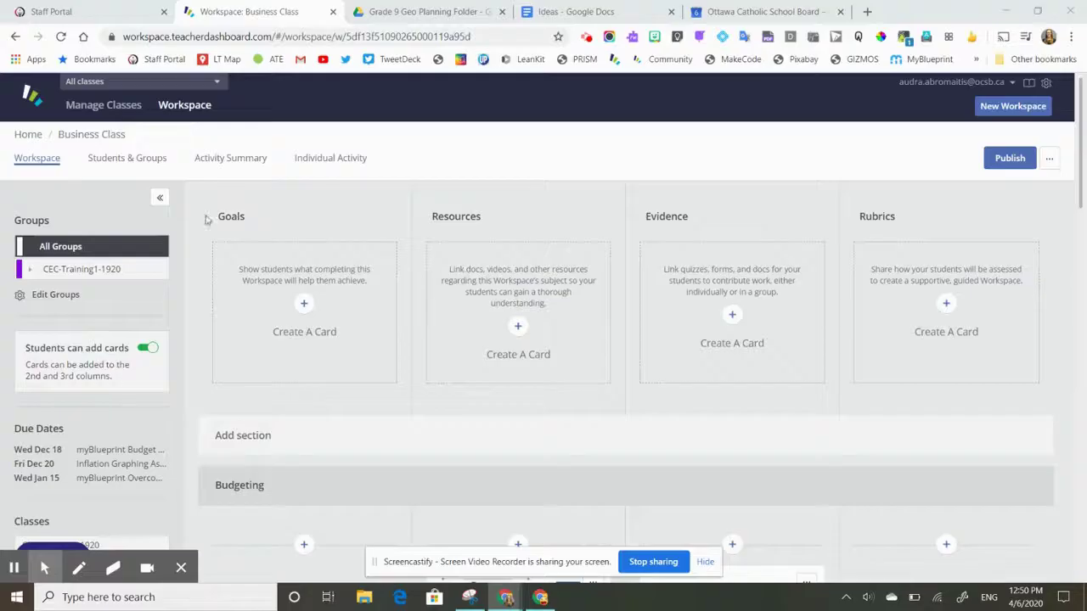
Duplicate the Business Class workspace with Copy Workspace from the more-actions menu.
scroll(383, 291, down, 10)
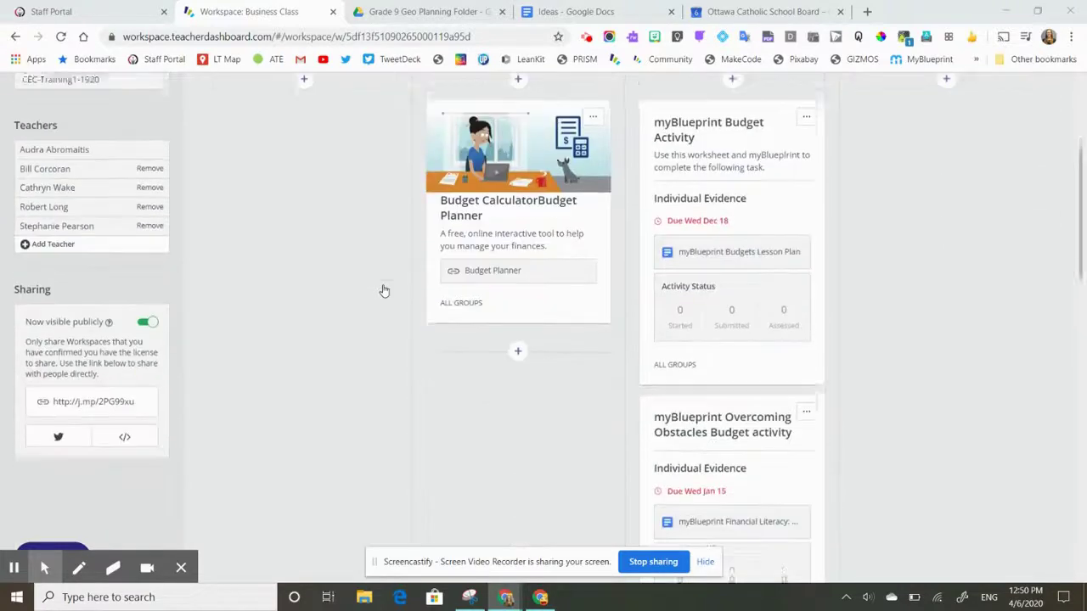
scroll(384, 290, down, 5)
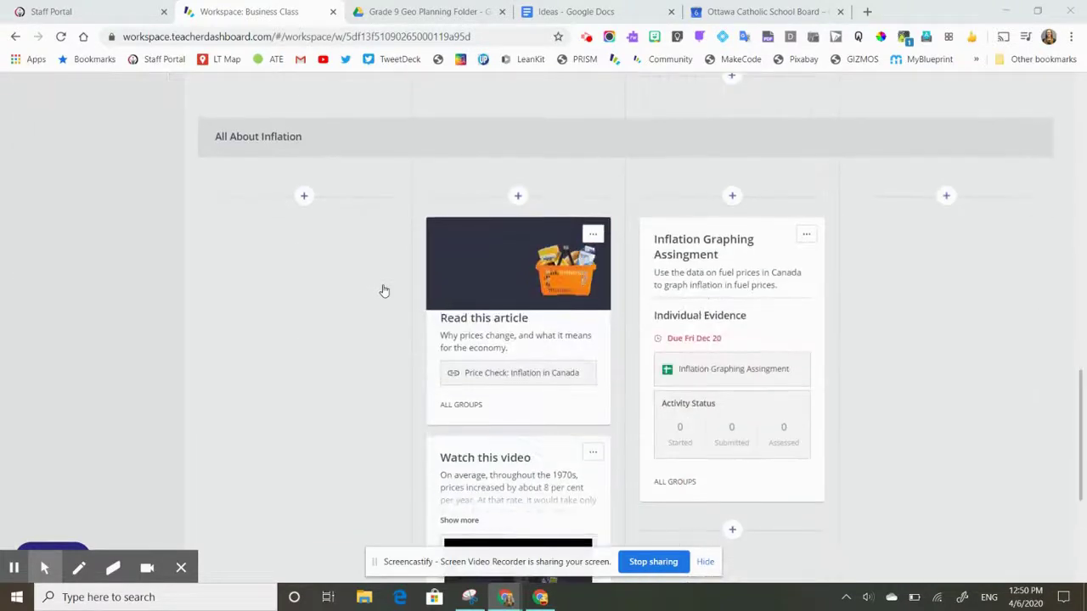
scroll(384, 290, down, 2)
scroll(384, 291, up, 10)
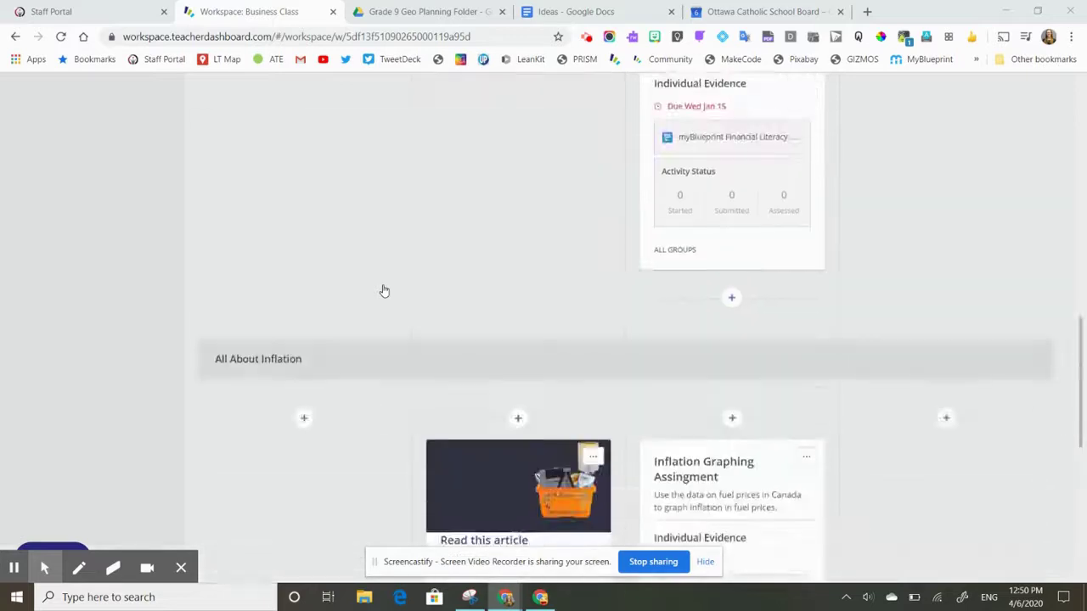
scroll(383, 290, up, 4)
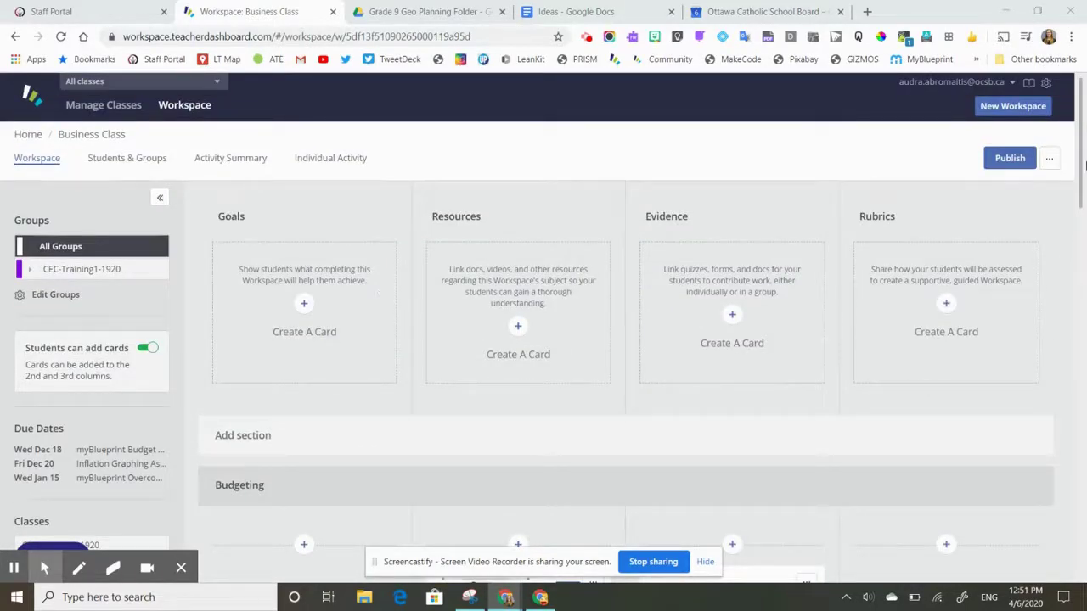
click(1050, 159)
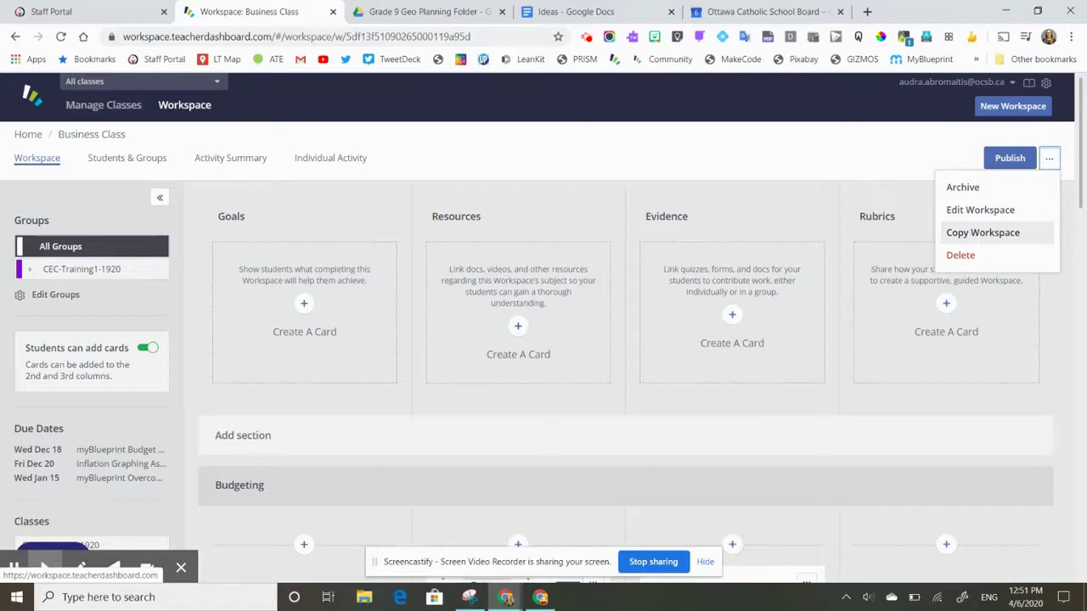
click(558, 161)
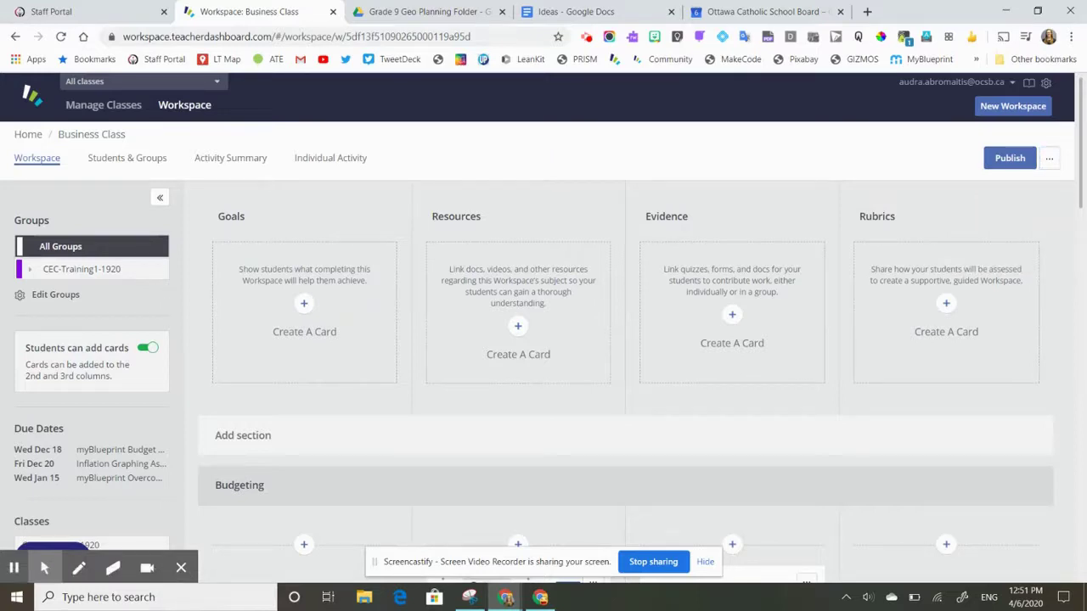
scroll(543, 339, down, 4)
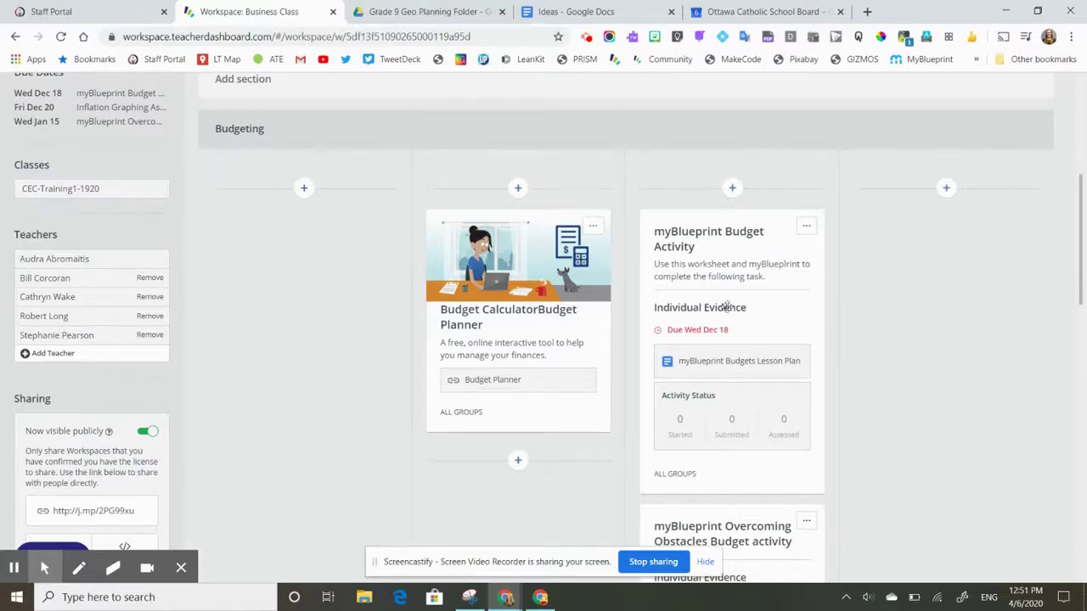
scroll(772, 415, down, 5)
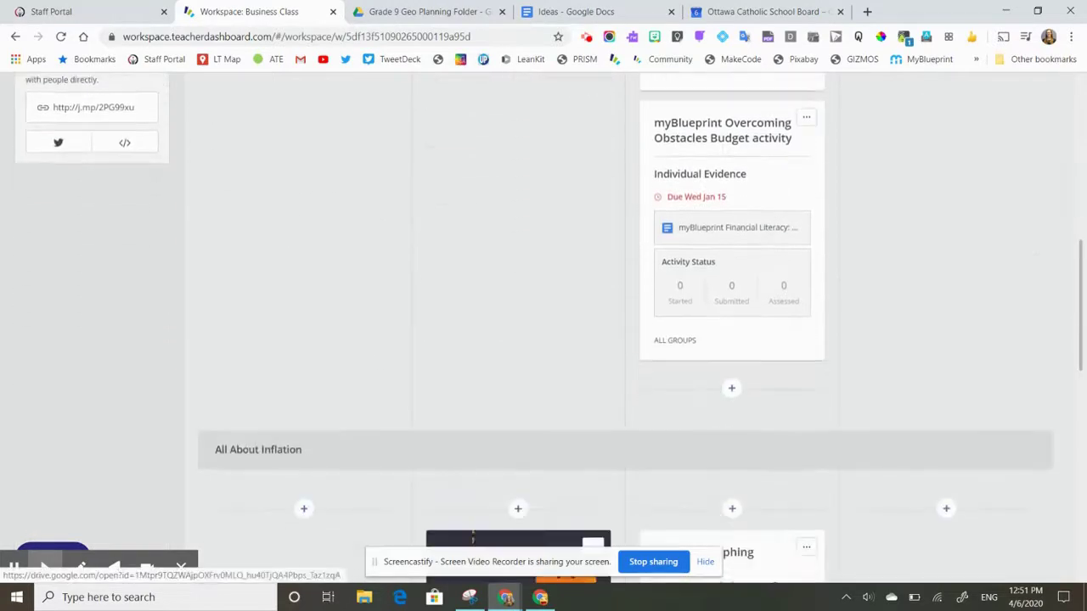
scroll(761, 451, up, 10)
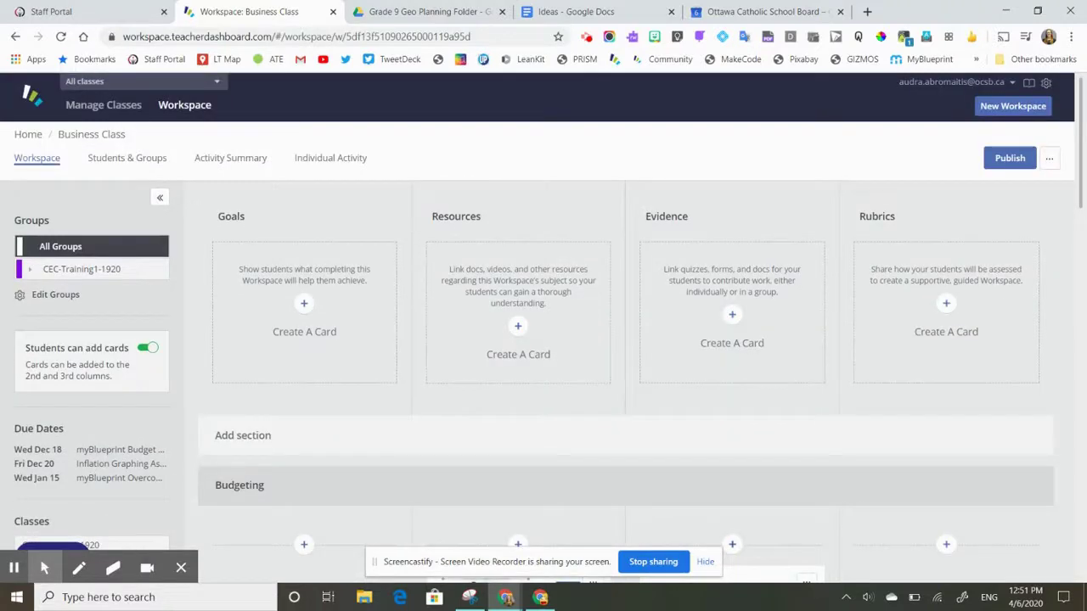
click(1048, 158)
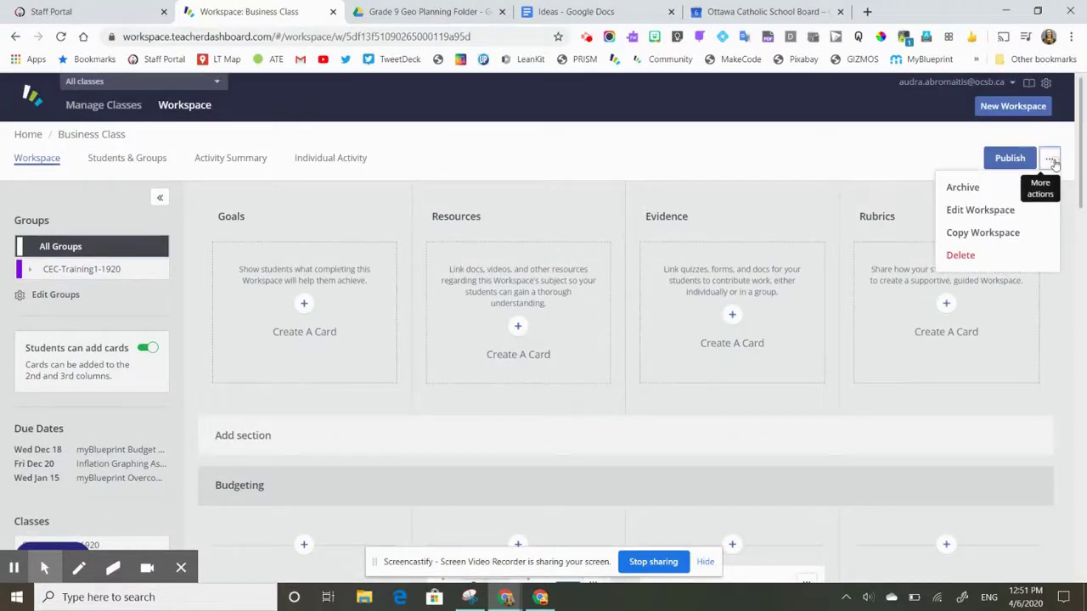
click(968, 234)
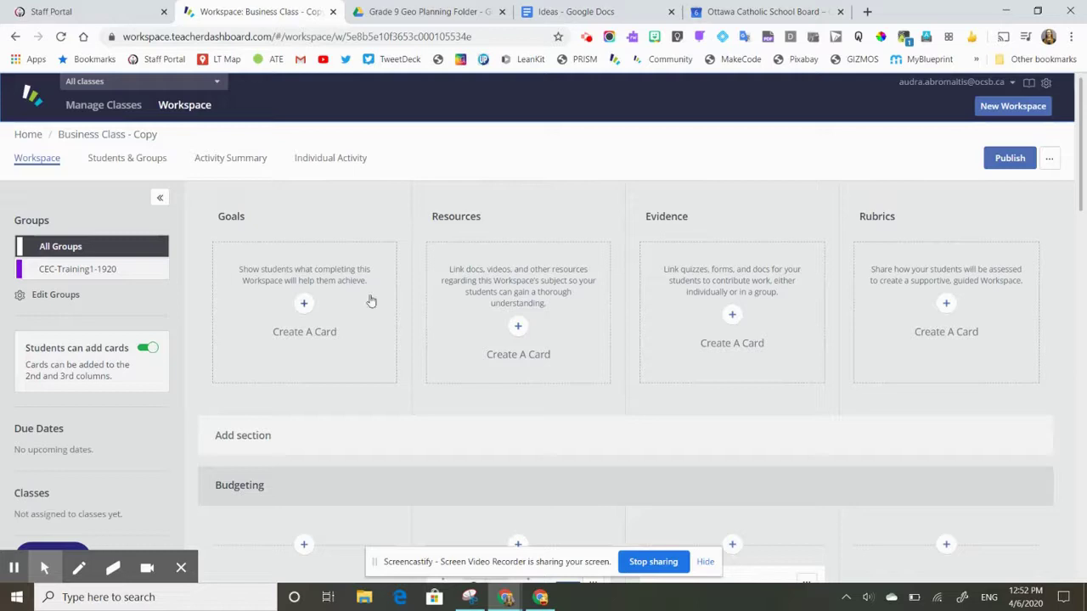
Scroll through Business Class - Copy to check its Teachers and Sharing panels.
scroll(368, 300, down, 3)
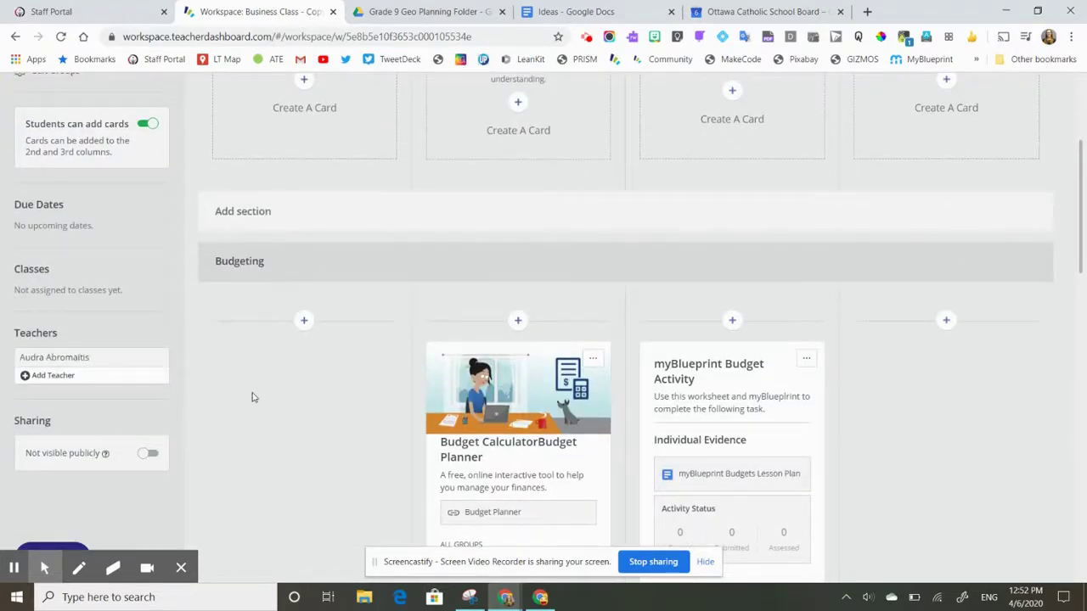
scroll(250, 396, up, 3)
scroll(32, 286, down, 4)
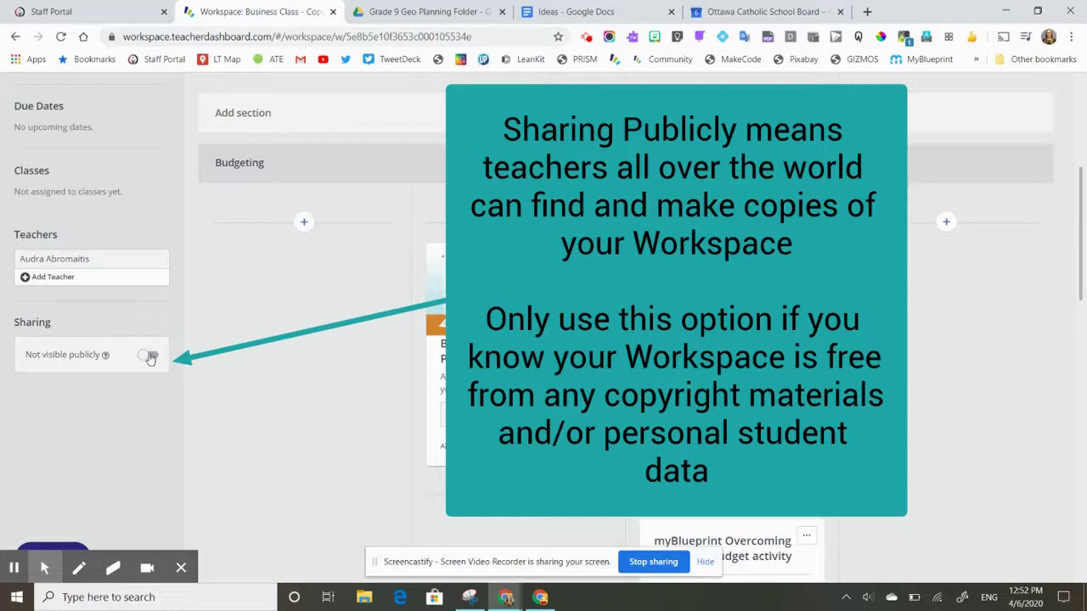
click(148, 356)
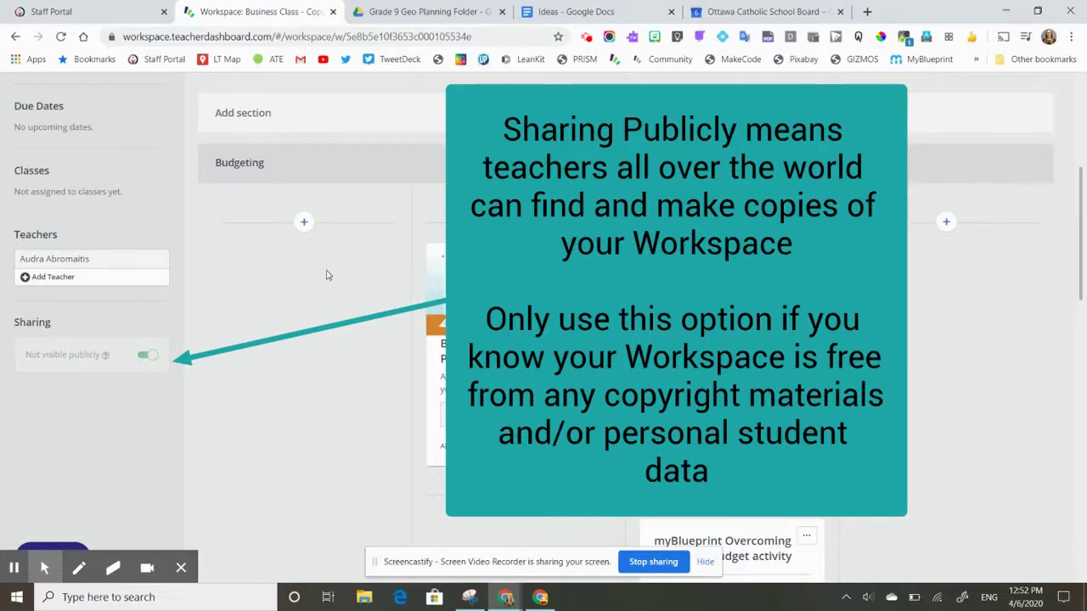
scroll(325, 437, down, 15)
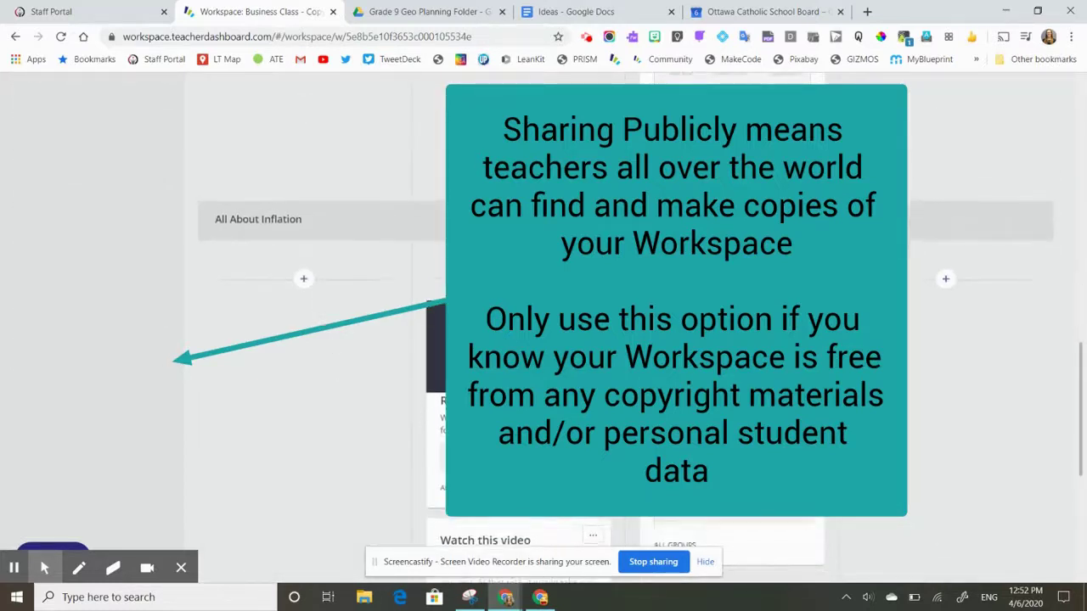
scroll(325, 438, up, 15)
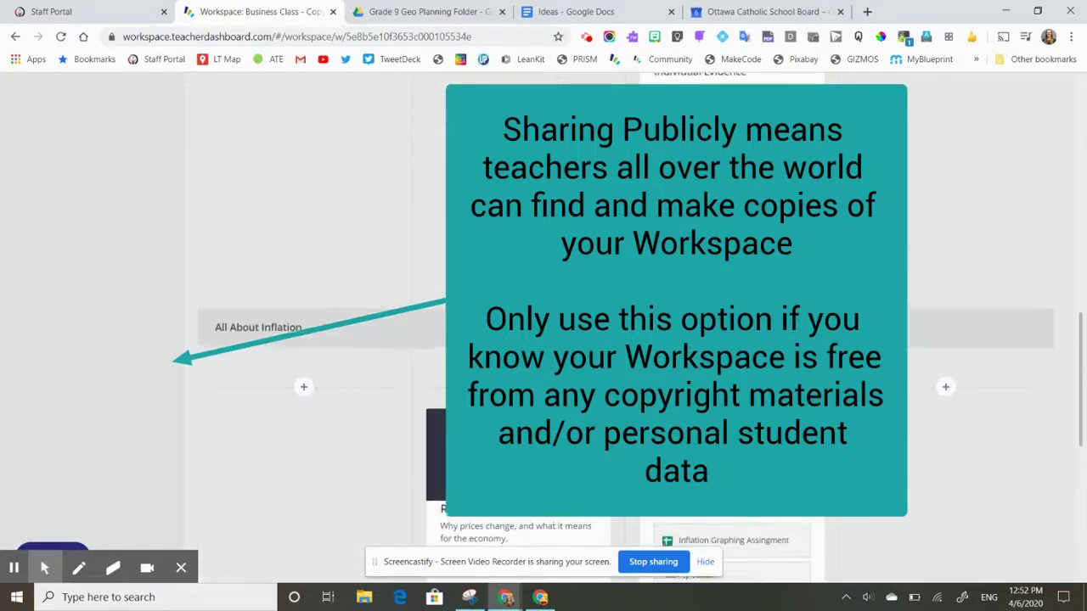
scroll(325, 437, up, 2)
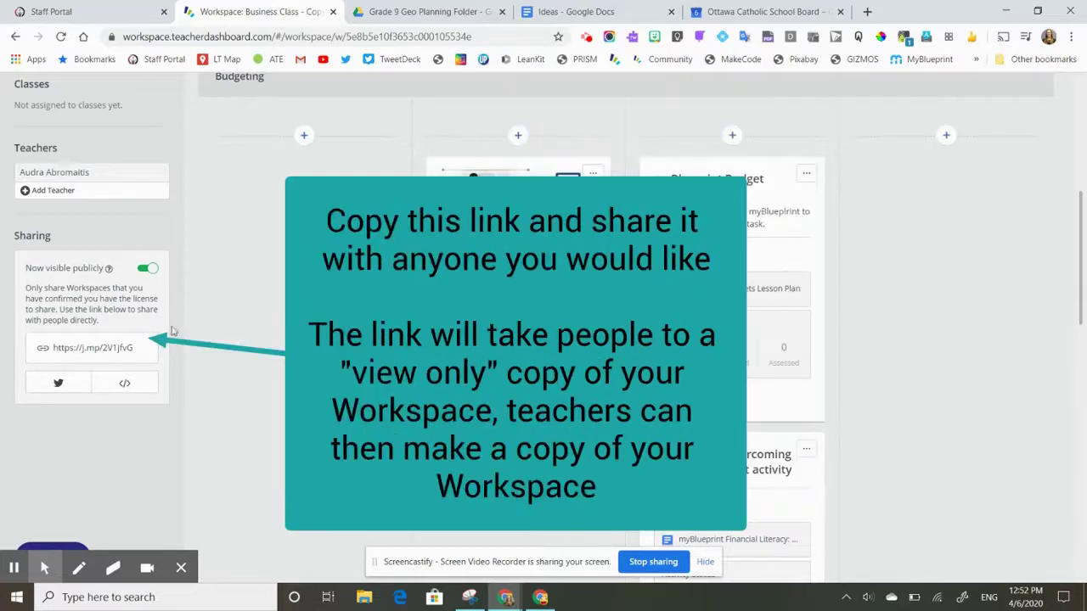
click(129, 348)
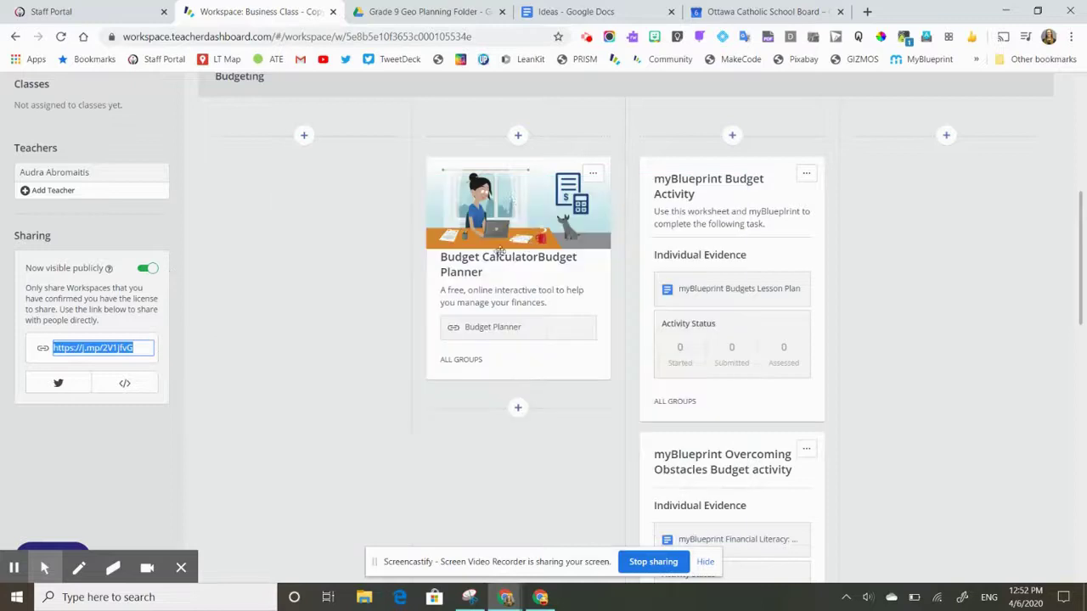
click(146, 268)
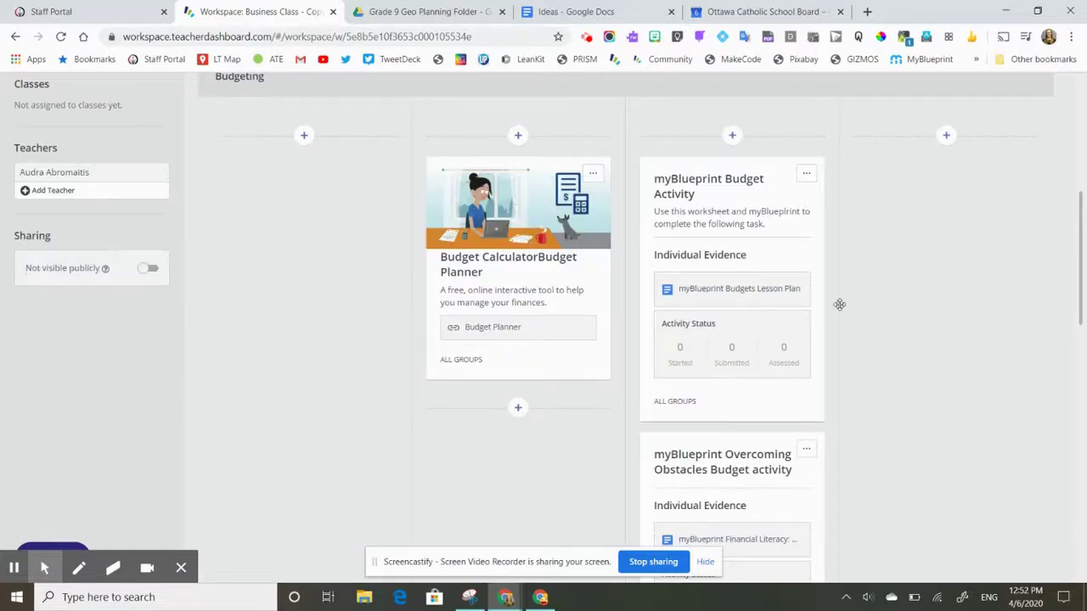
Add the co-teacher's ocsb.ca email address as a second teacher on the copy.
mouse_move(747, 299)
scroll(293, 301, up, 5)
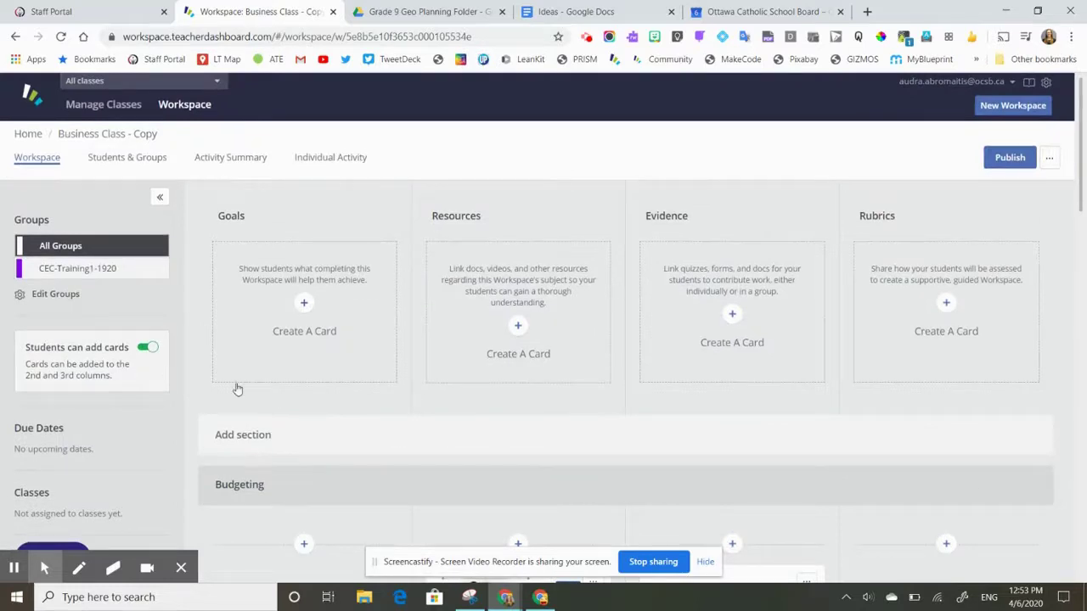
scroll(235, 388, down, 3)
click(41, 337)
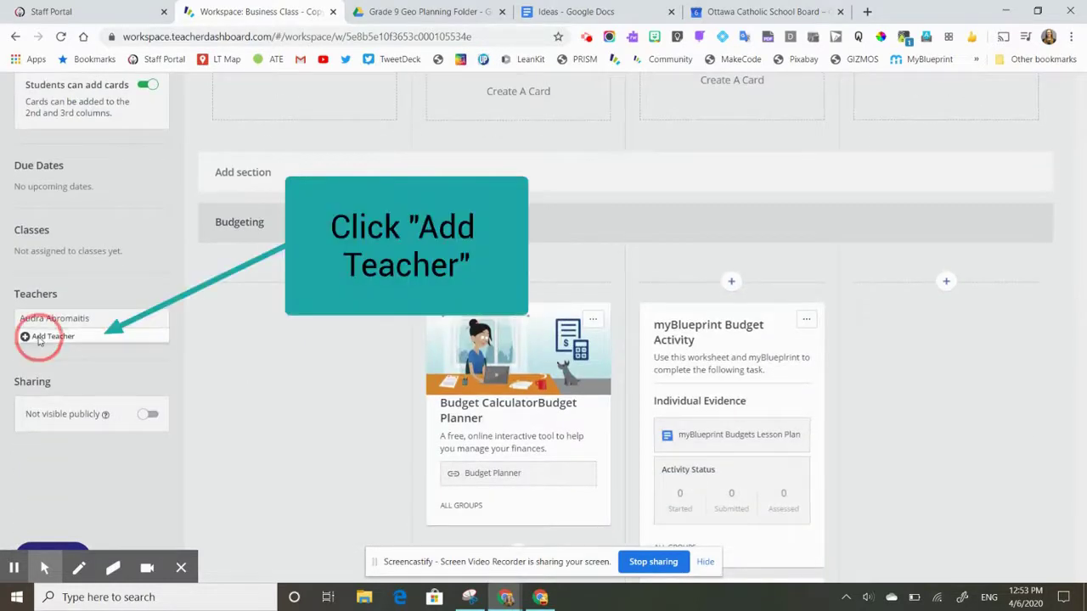
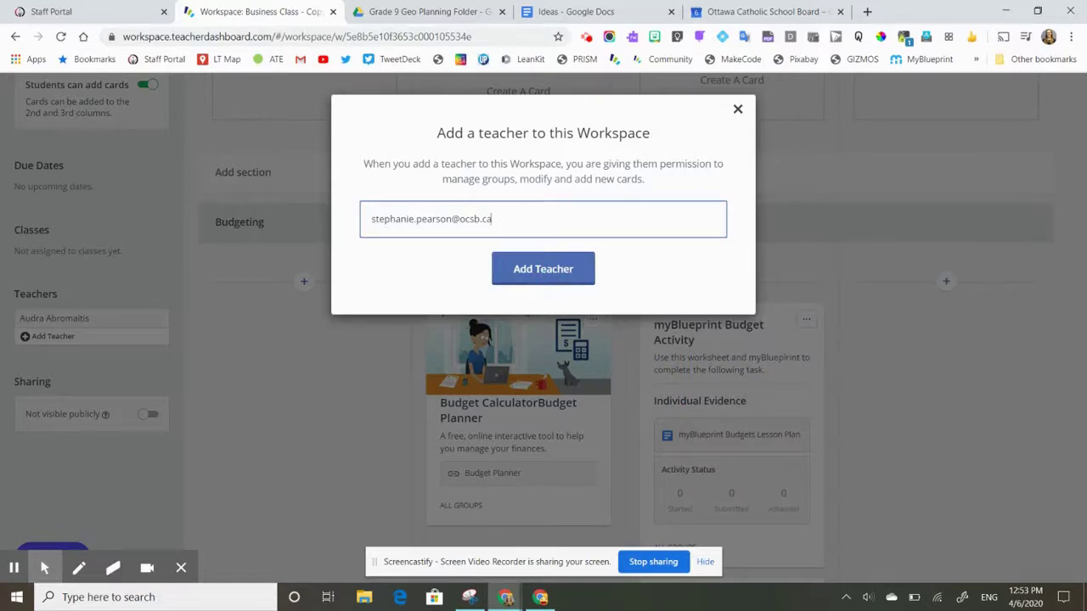
click(538, 268)
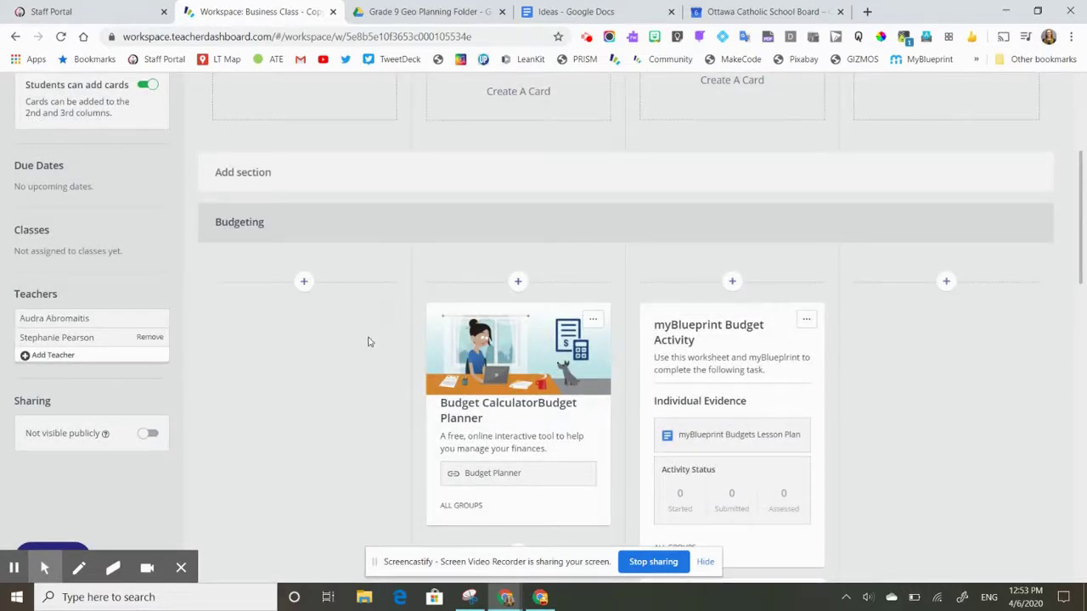
scroll(365, 340, up, 2)
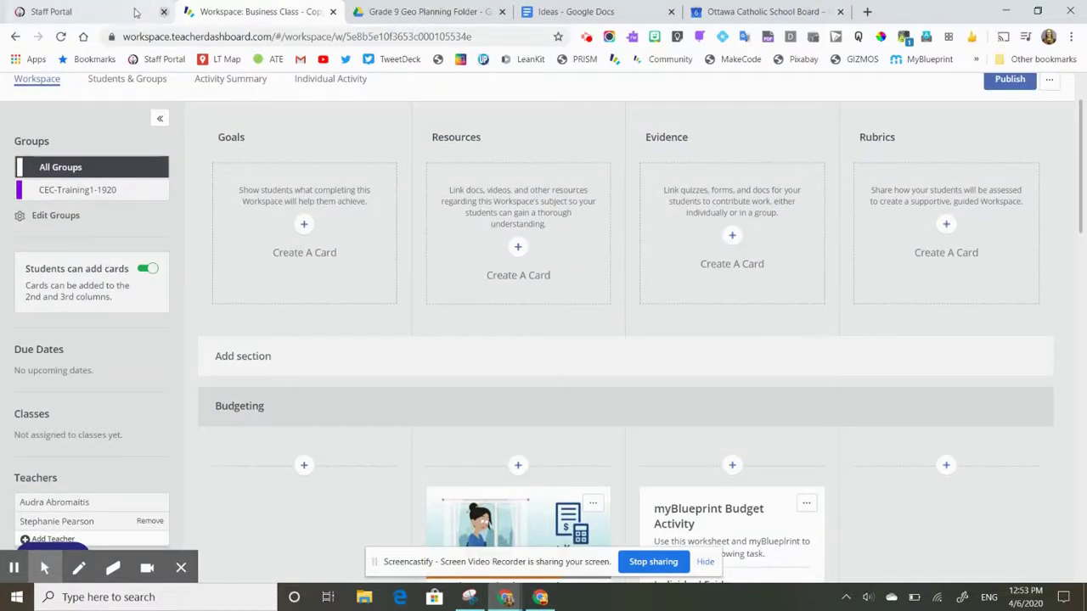
scroll(308, 348, down, 2)
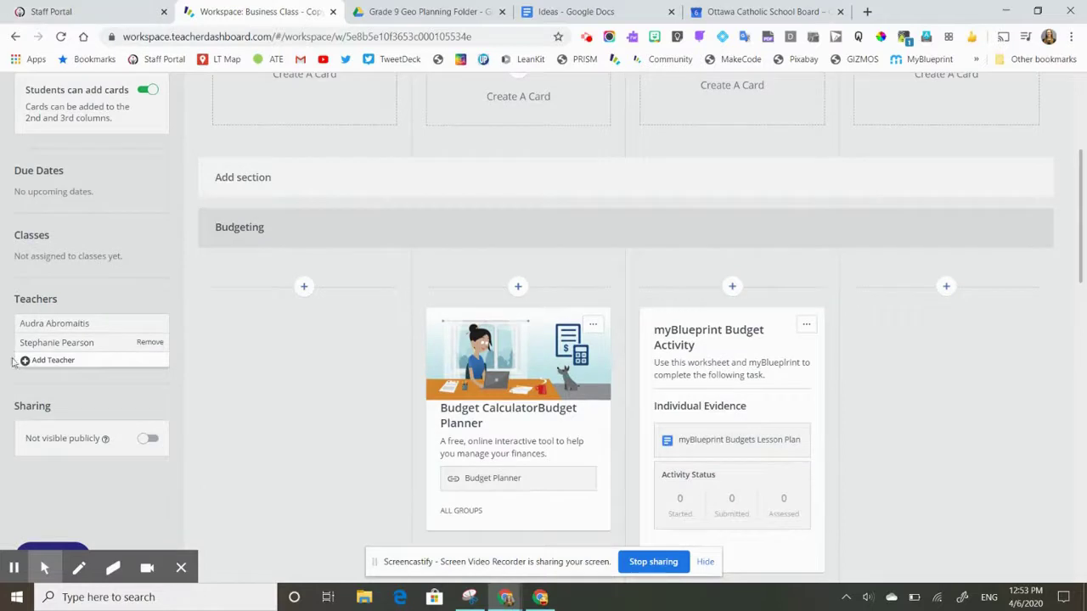
scroll(641, 303, up, 3)
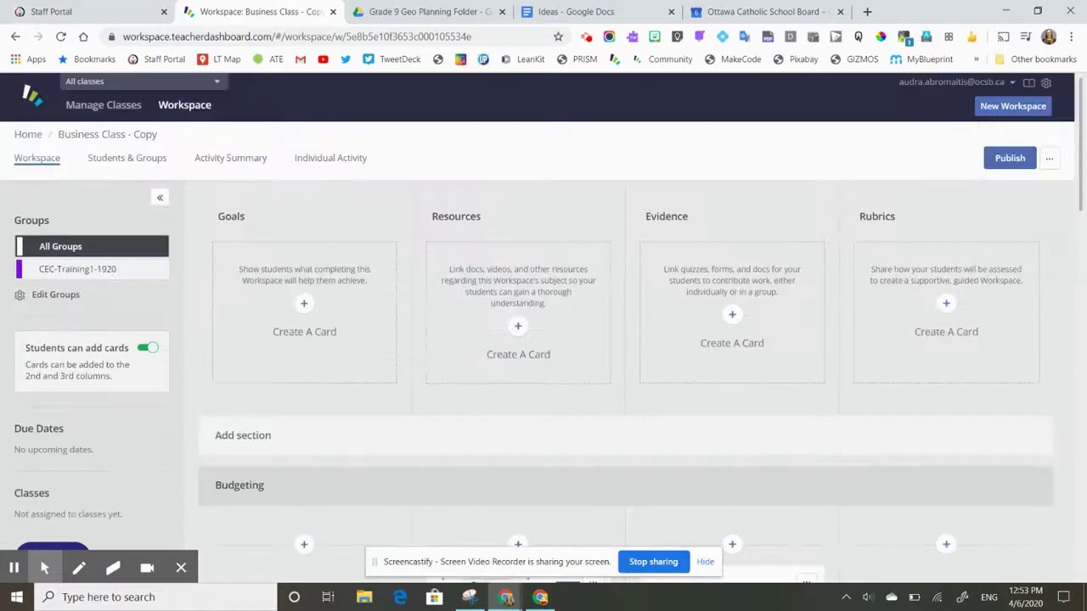
click(1050, 161)
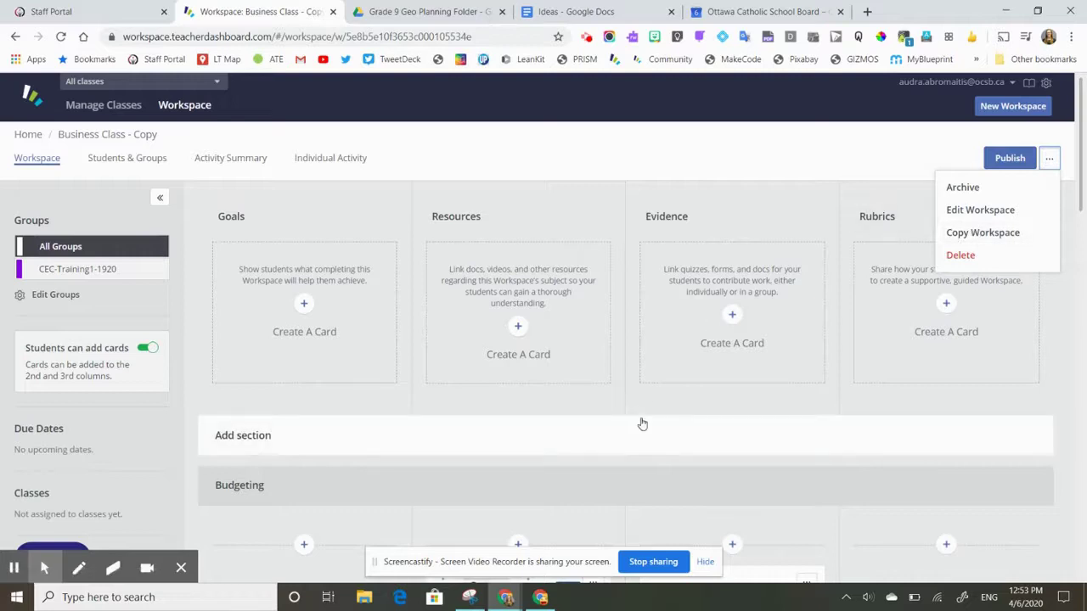
click(431, 411)
scroll(431, 411, down, 3)
scroll(547, 286, down, 1)
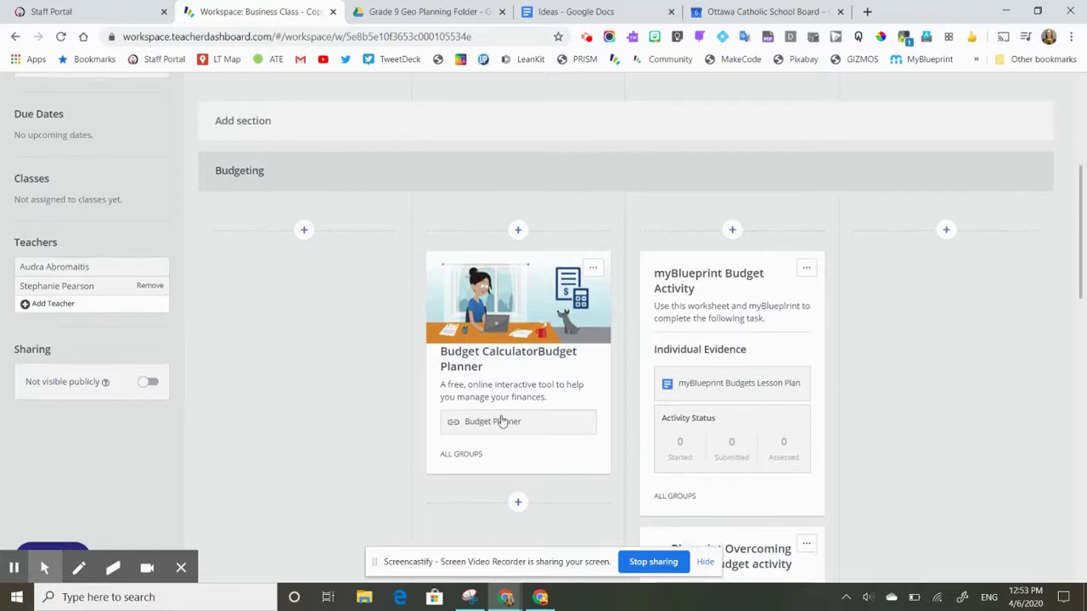
scroll(866, 470, down, 7)
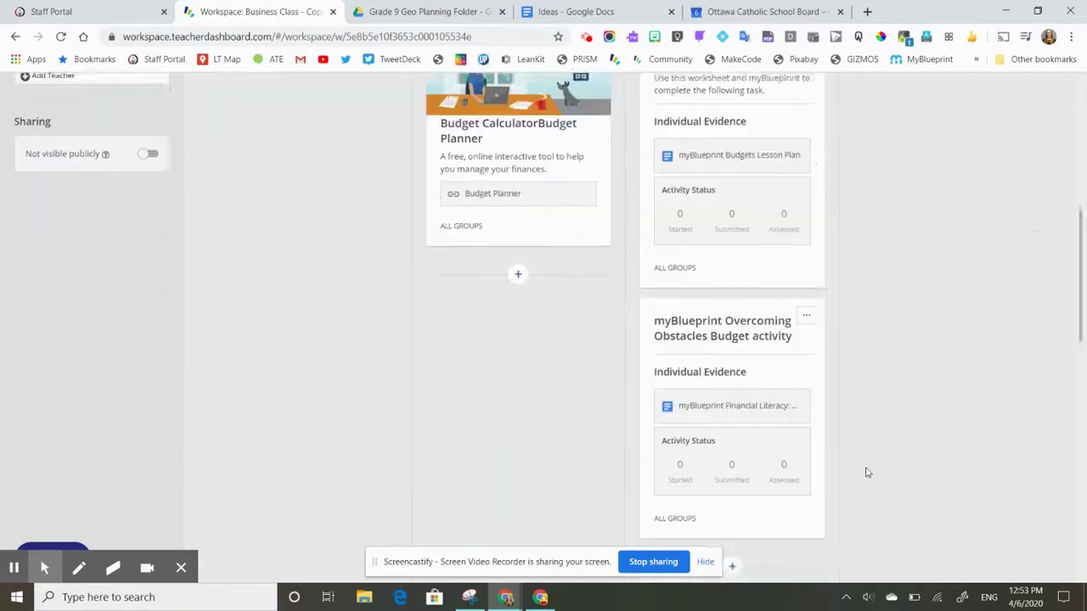
scroll(484, 322, down, 5)
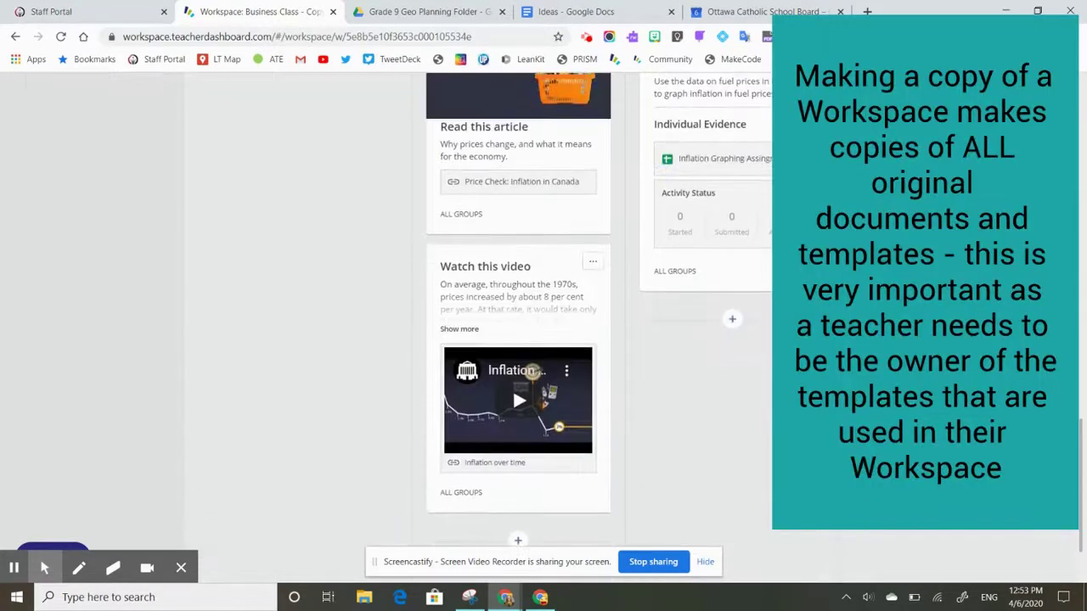
scroll(517, 322, up, 9)
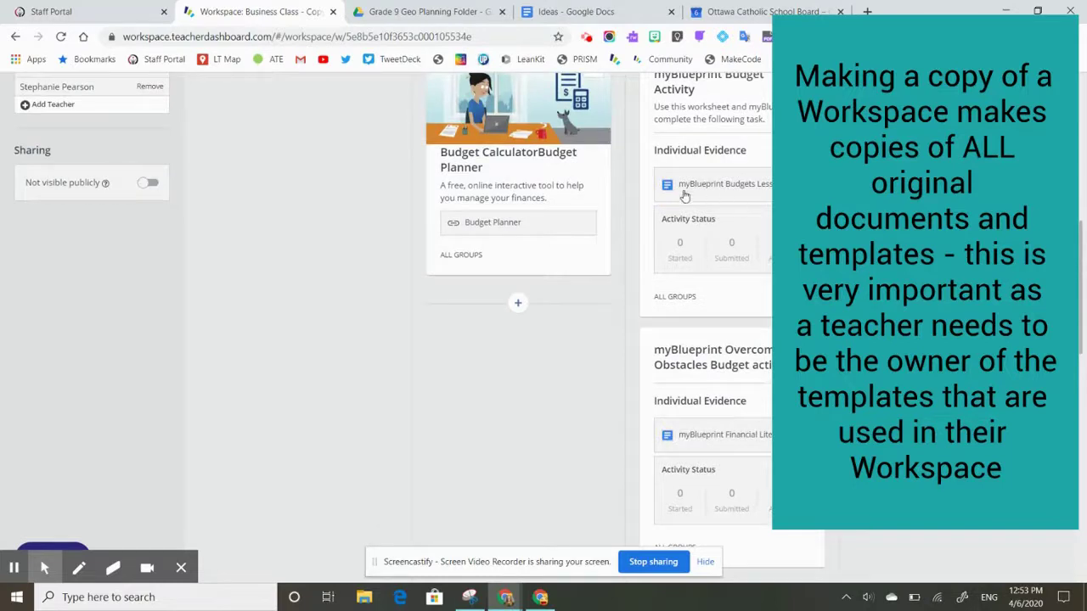
mouse_move(684, 185)
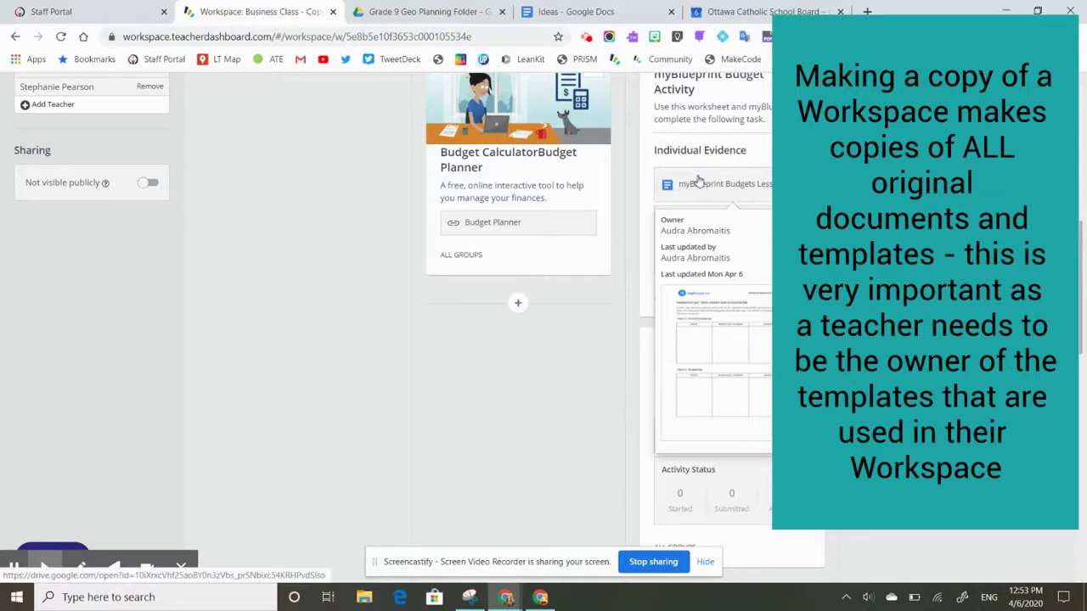
scroll(517, 323, up, 2)
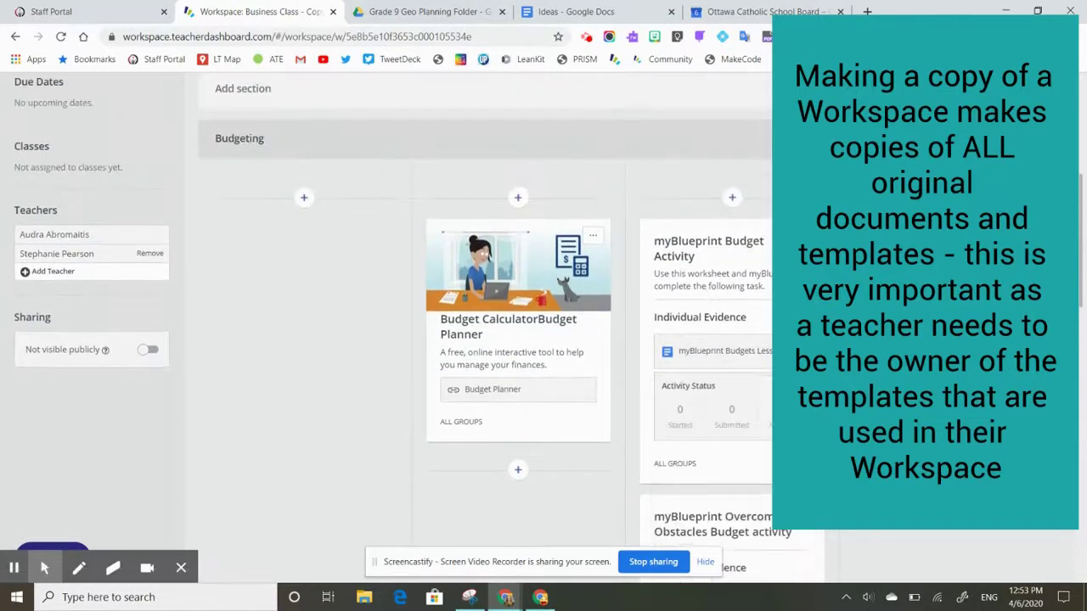
scroll(586, 321, up, 4)
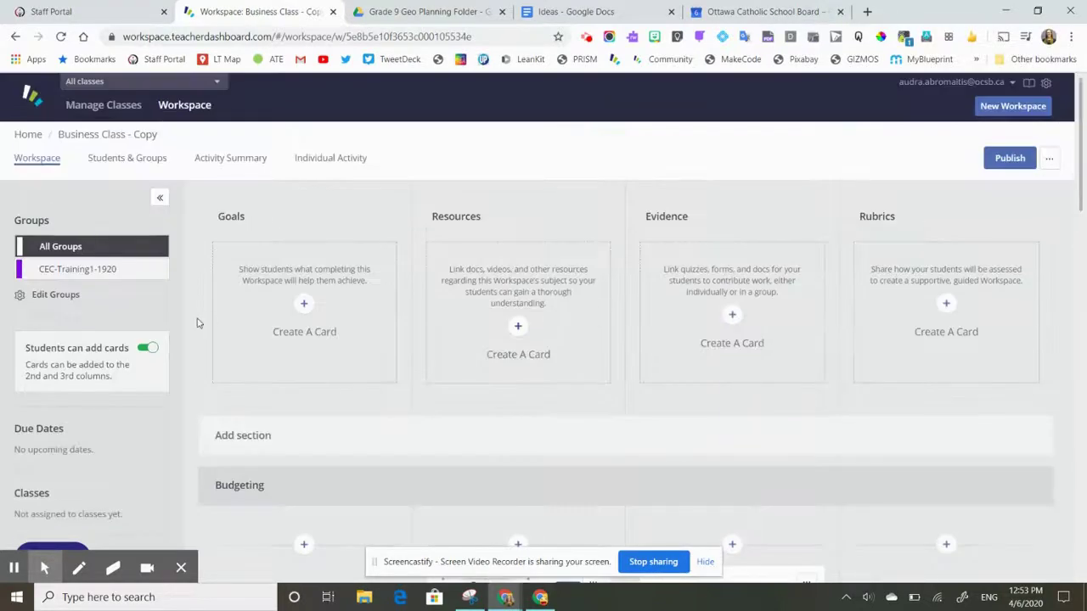
Create a group from CEC-Training1-1920, delete the empty group, and publish to 17 learners.
click(110, 162)
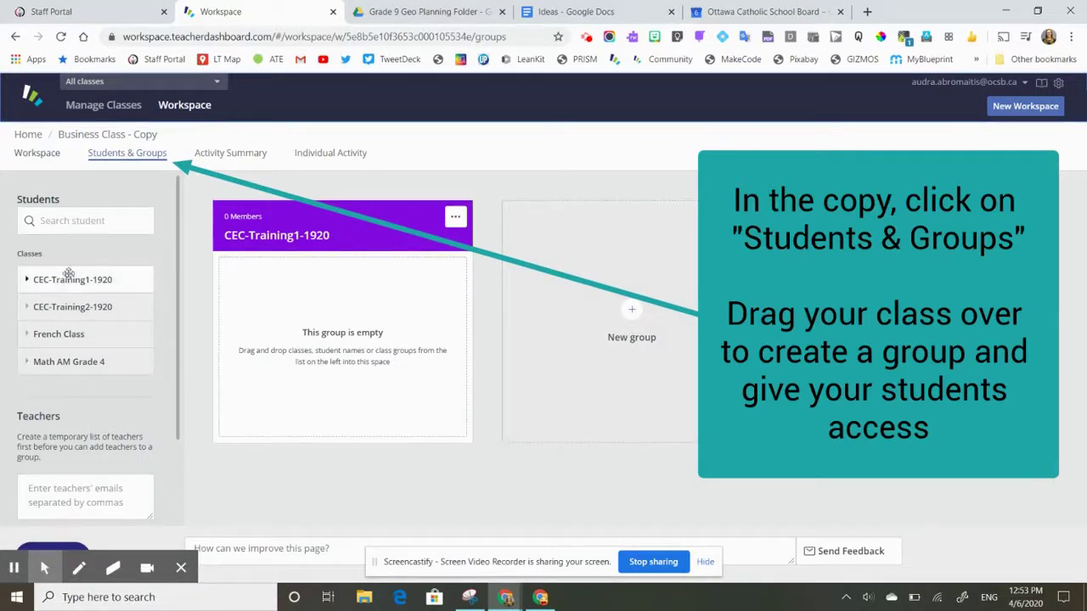
drag(68, 276, 581, 263)
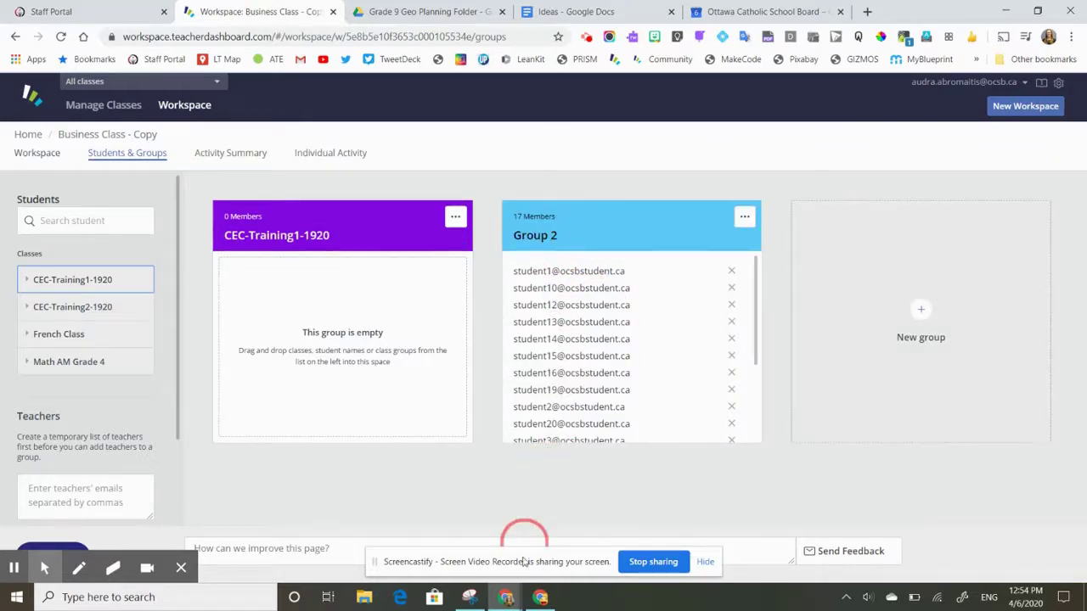
click(455, 217)
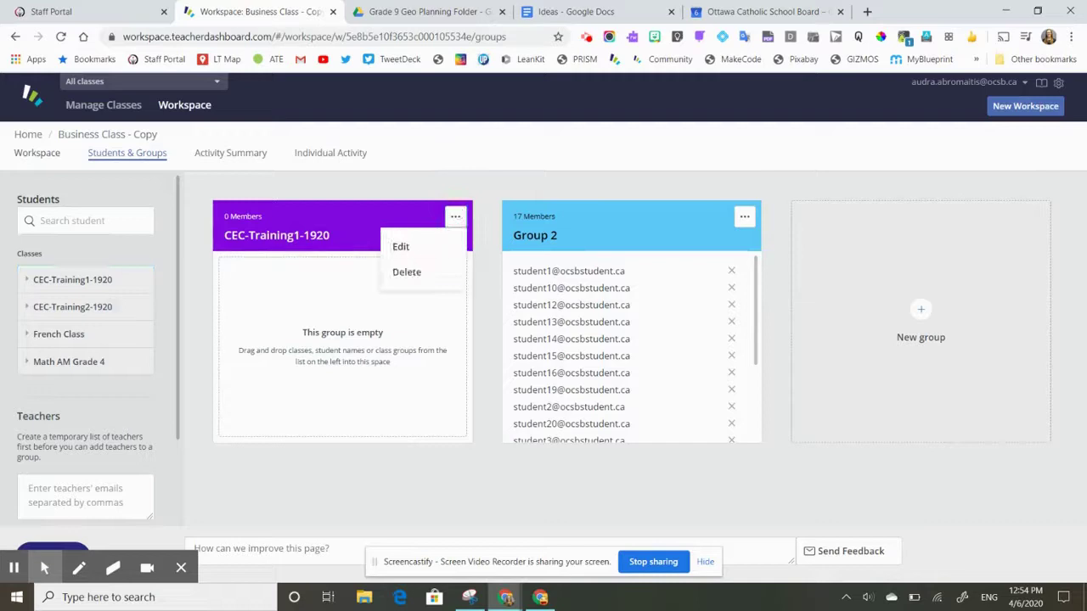
click(407, 272)
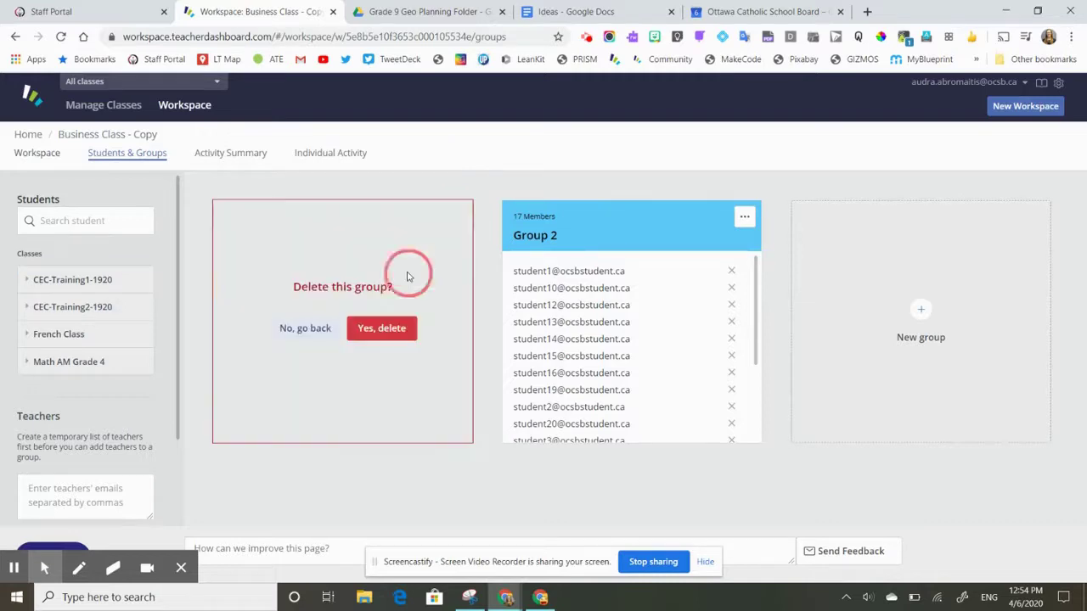
click(374, 331)
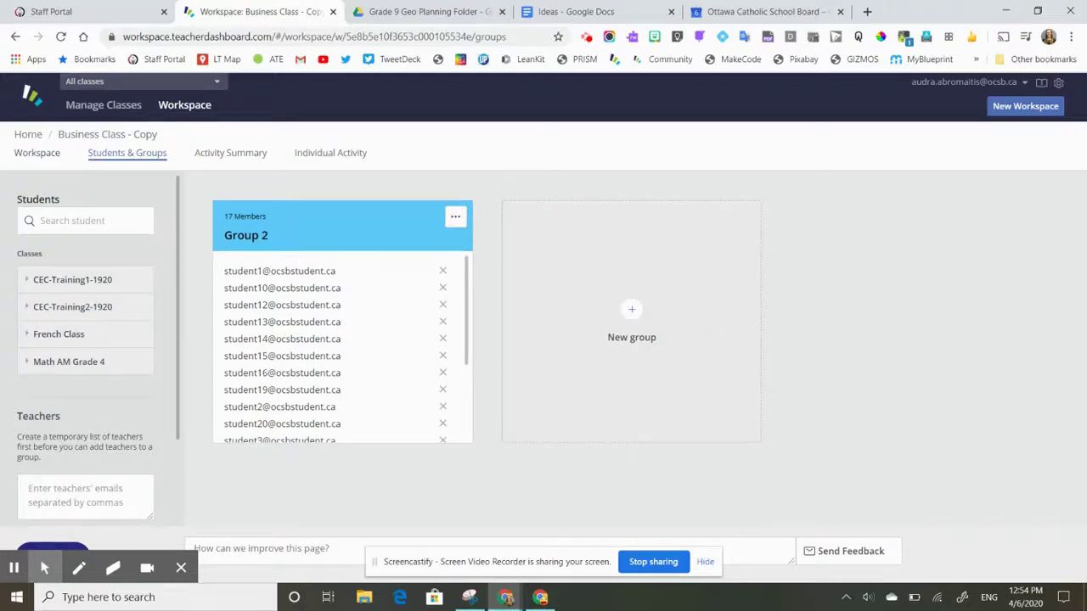
click(39, 160)
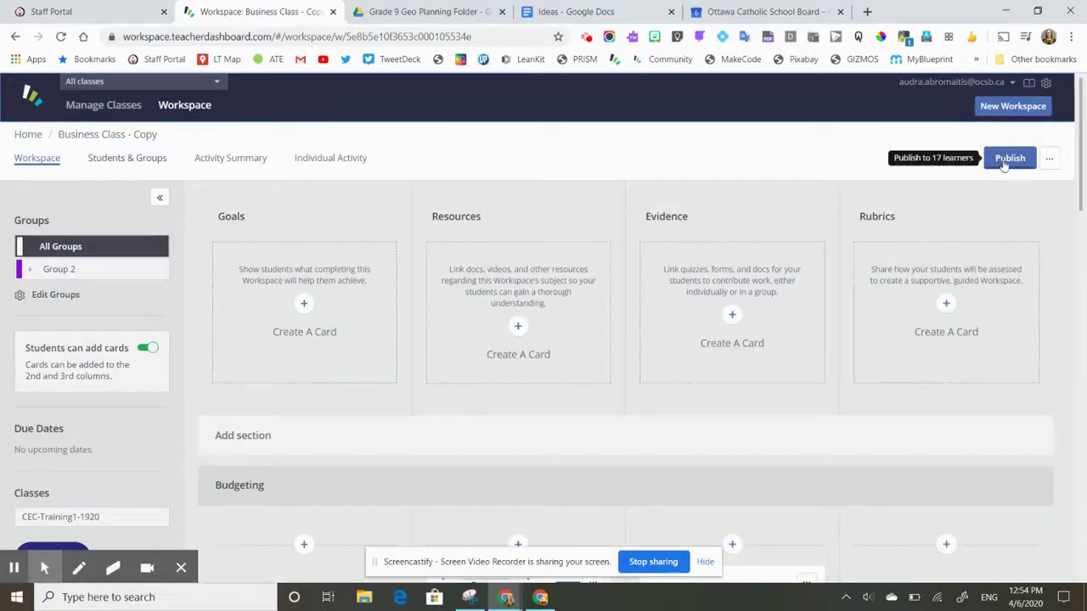
click(1000, 162)
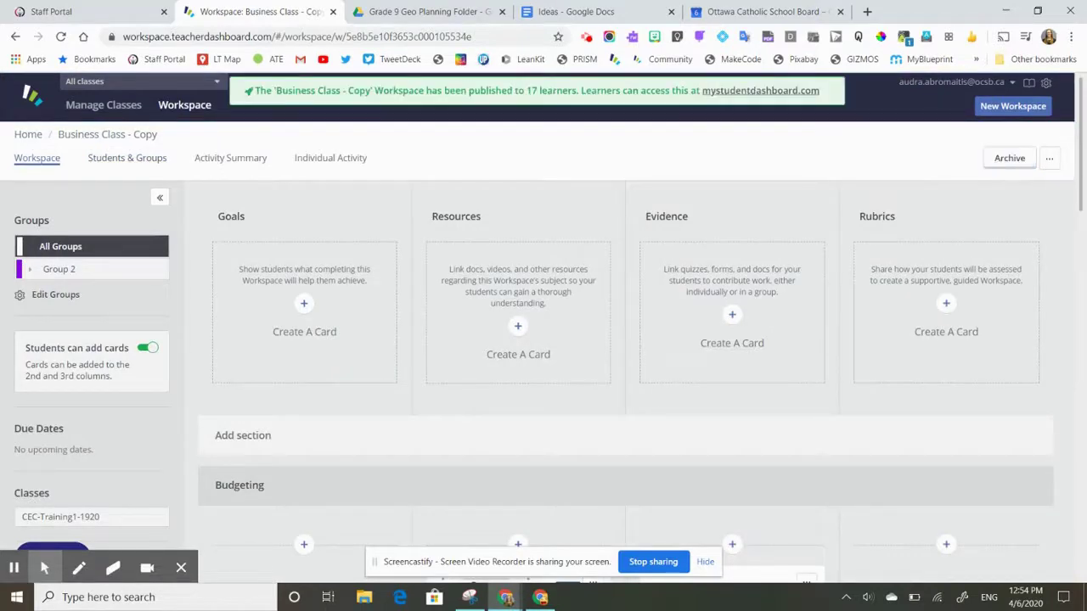